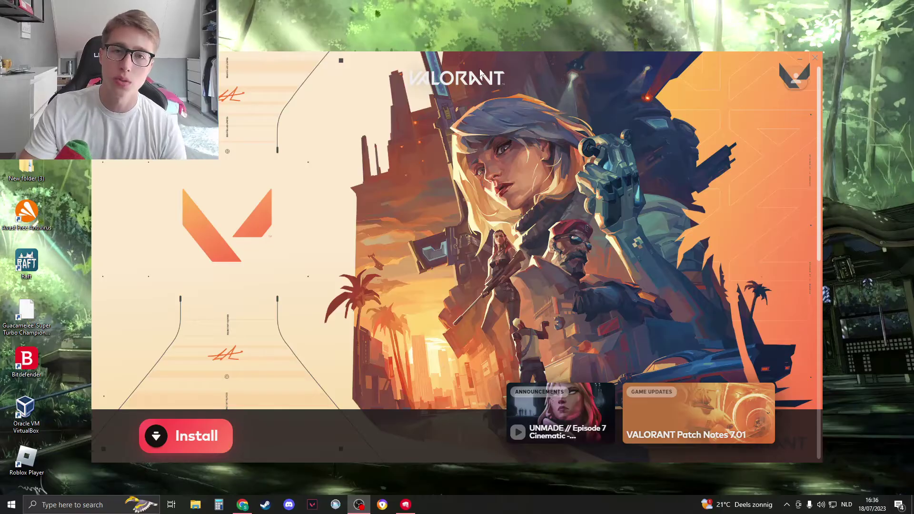
# Reposition the Riot Client launcher window showing the uninstalled VALORANT page.
pyautogui.moveTo(475, 79); pyautogui.dragTo(484, 65)
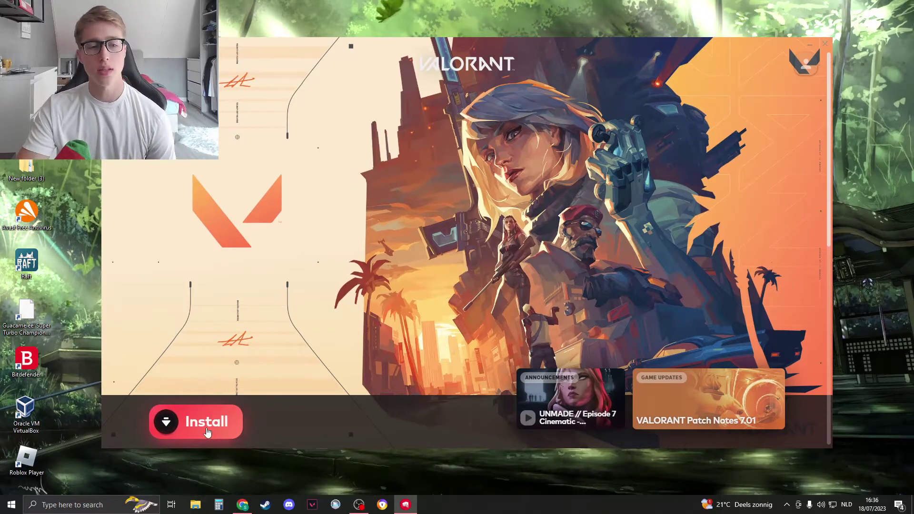
pyautogui.moveTo(492, 43); pyautogui.dragTo(487, 38)
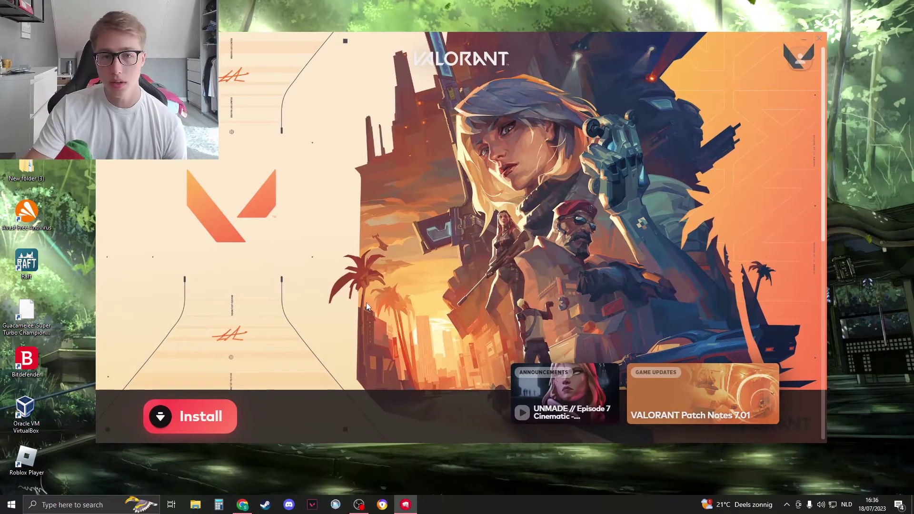
# Open the install location settings and the Browse For Folder picker beside them.
pyautogui.click(194, 427)
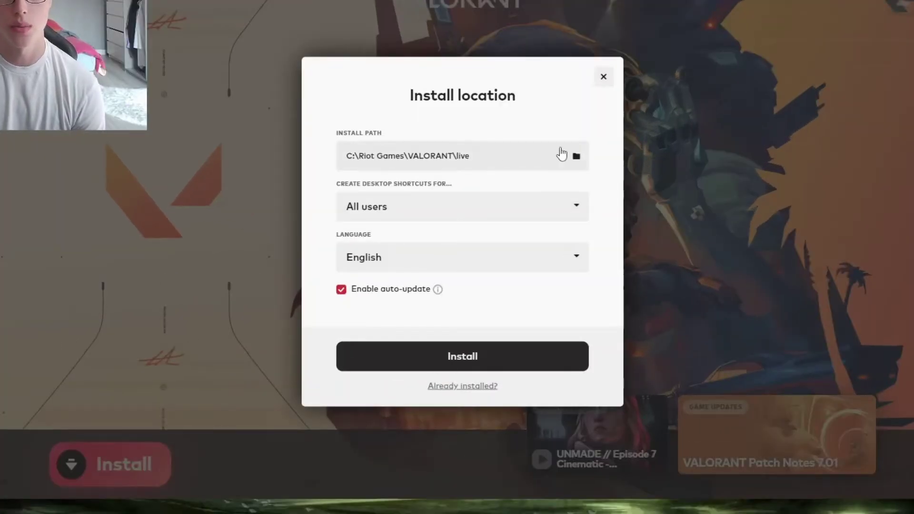
pyautogui.click(576, 159)
pyautogui.moveTo(461, 153); pyautogui.dragTo(650, 138)
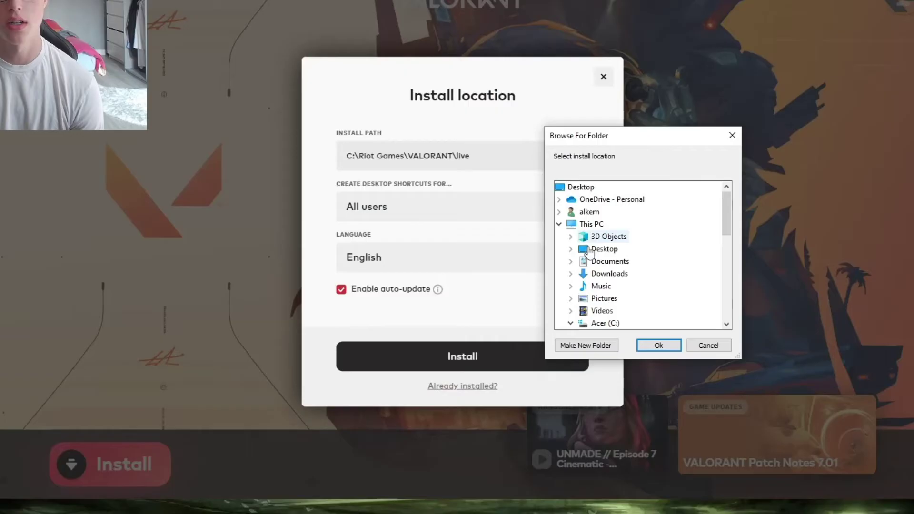
# Cancel the folder picker, dismiss the install location settings, and close the launcher.
pyautogui.click(732, 135)
pyautogui.click(737, 43)
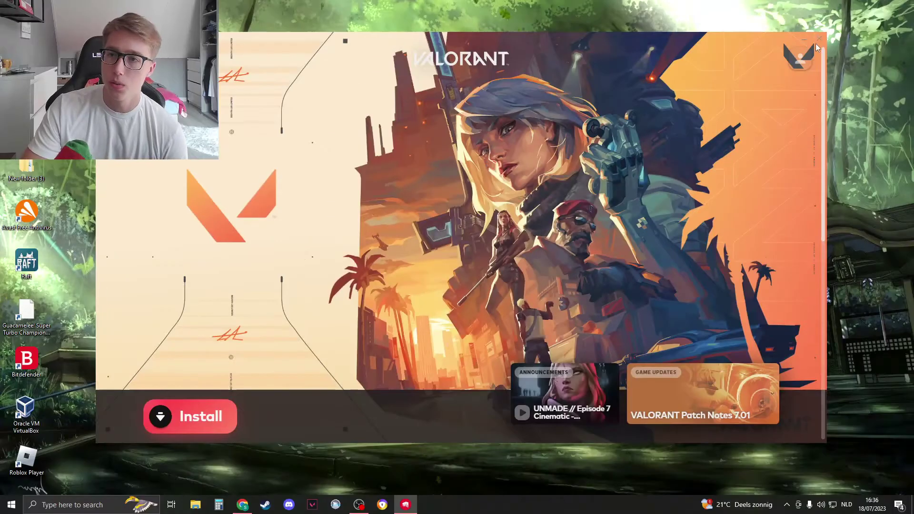
pyautogui.click(820, 40)
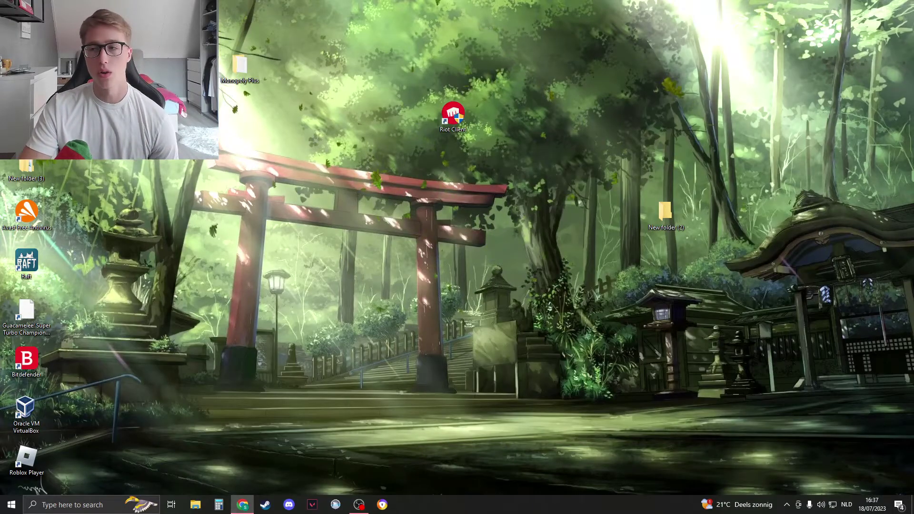
# Open Chrome from the taskbar and search Google for 'play valorant'.
pyautogui.click(243, 504)
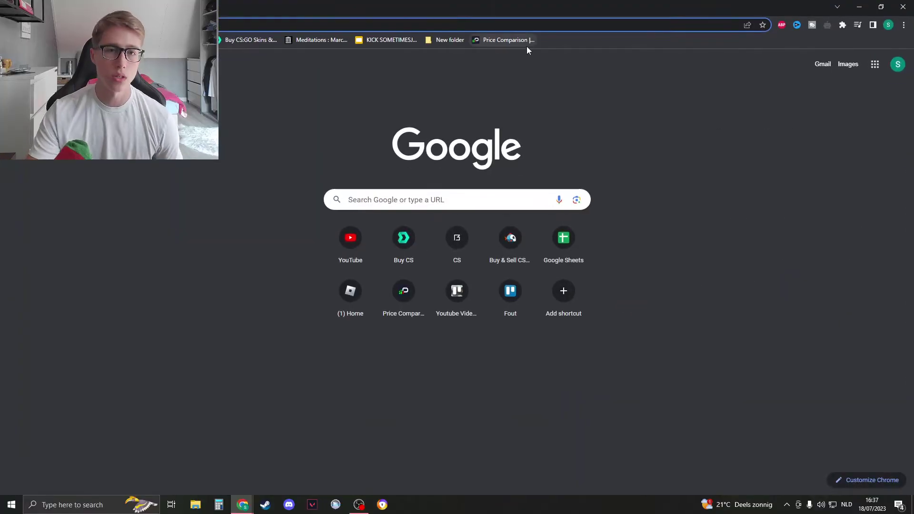
pyautogui.write('play valorant')
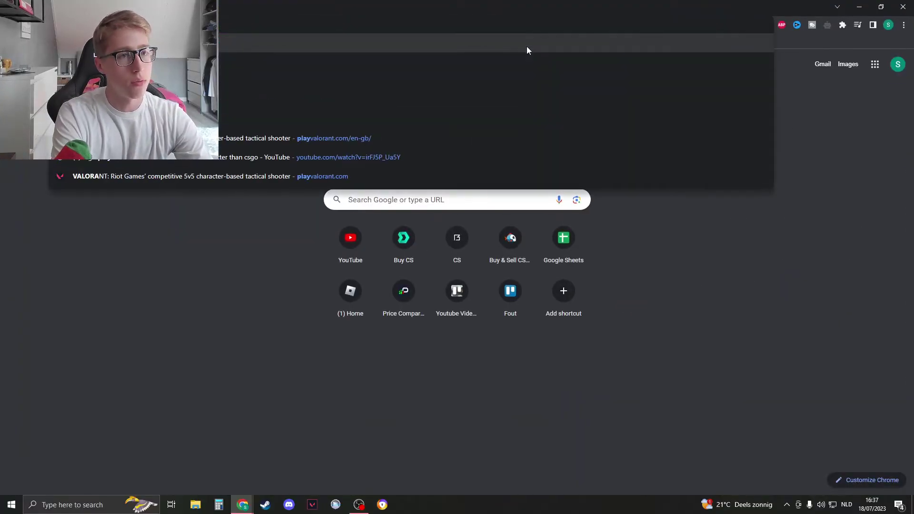
pyautogui.press('Return')
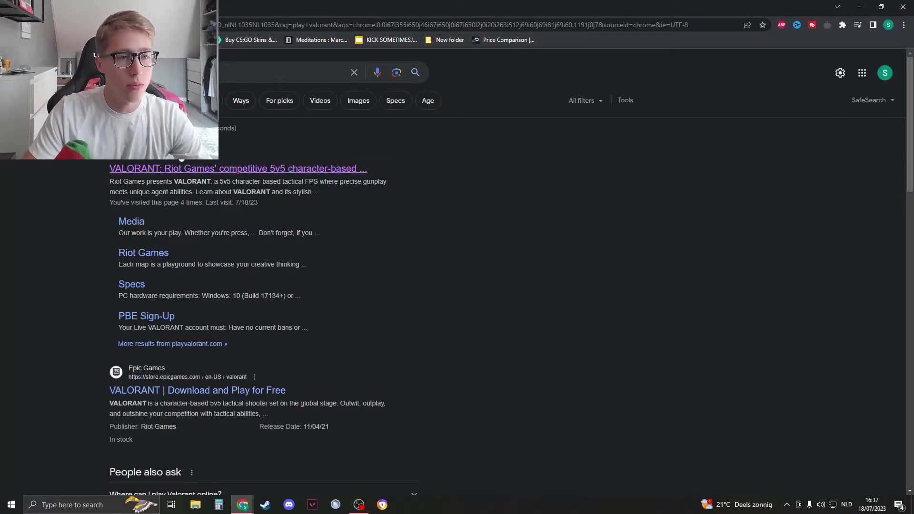
# Open playvalorant.com and download the VALORANT installer through PLAY FREE and DOWNLOAD.
pyautogui.click(197, 168)
pyautogui.click(226, 162)
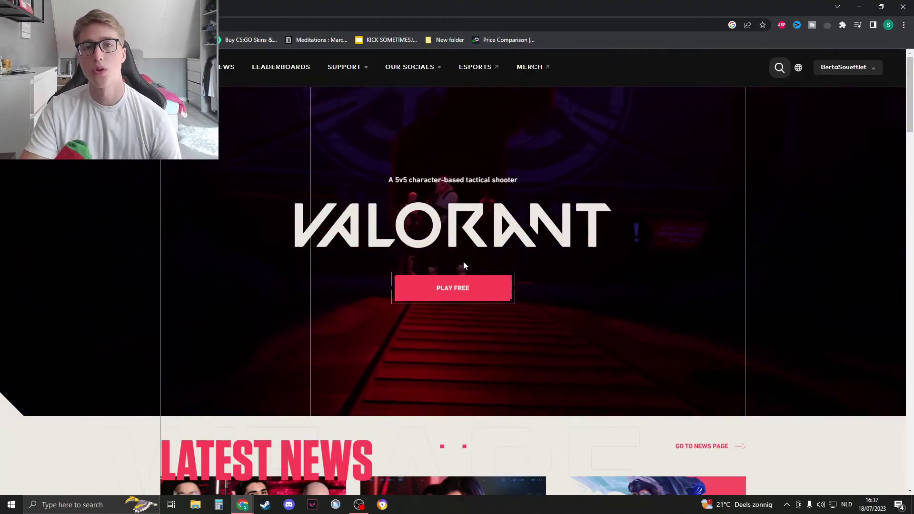
pyautogui.click(451, 296)
pyautogui.click(262, 355)
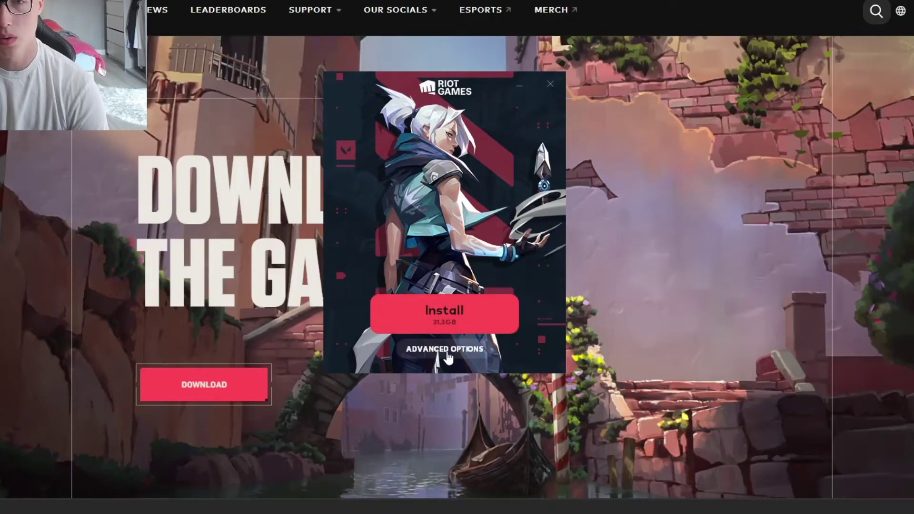
# In Advanced Options, browse Desktop and Acer (C:), then close the picker, keeping C:\Riot Games.
pyautogui.click(468, 357)
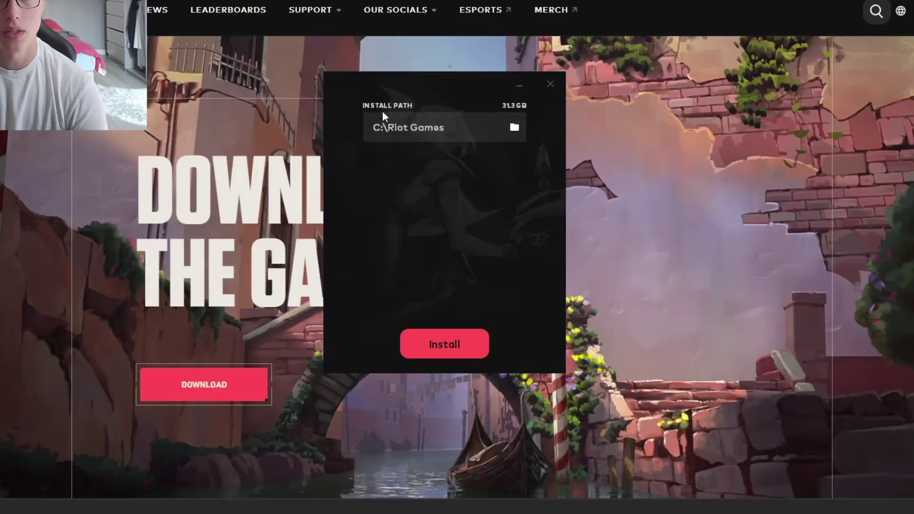
pyautogui.click(393, 130)
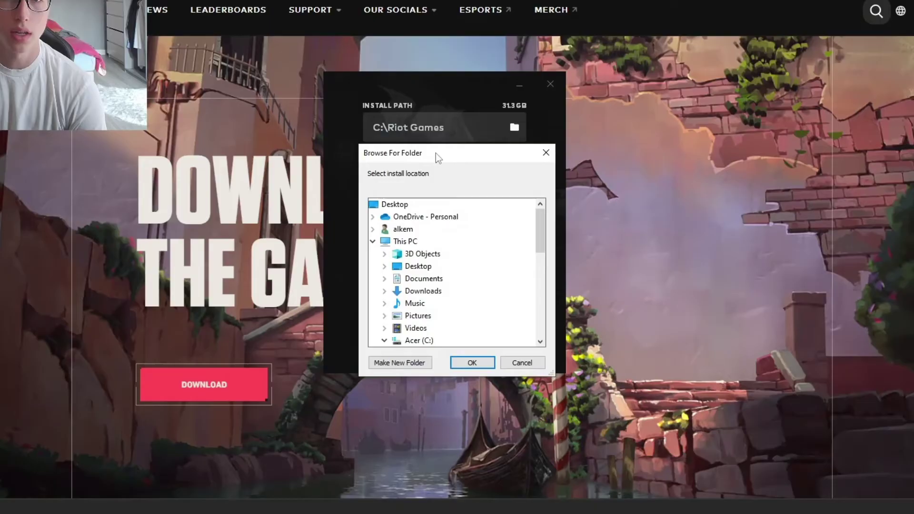
pyautogui.moveTo(436, 151); pyautogui.dragTo(626, 143)
pyautogui.scroll(-3, 604, 243)
pyautogui.scroll(3, 602, 241)
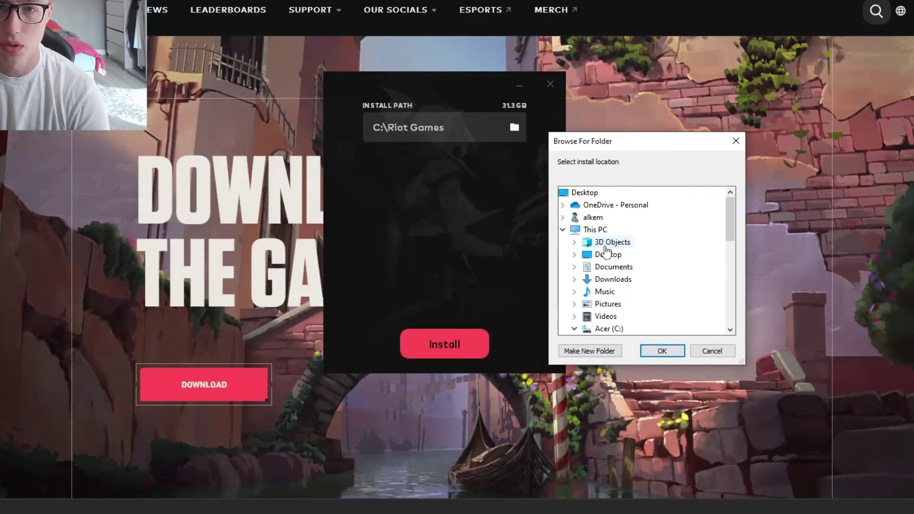
pyautogui.doubleClick(605, 257)
pyautogui.scroll(-3, 605, 256)
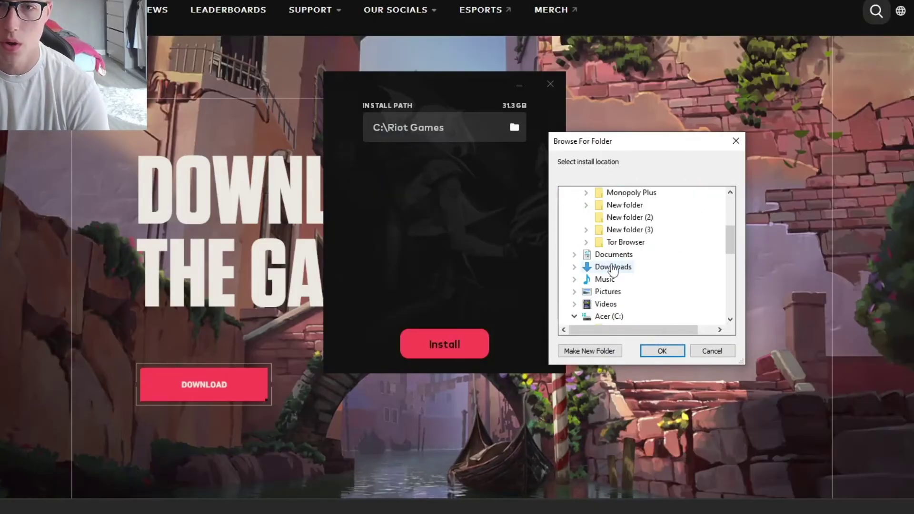
pyautogui.click(574, 316)
pyautogui.click(662, 351)
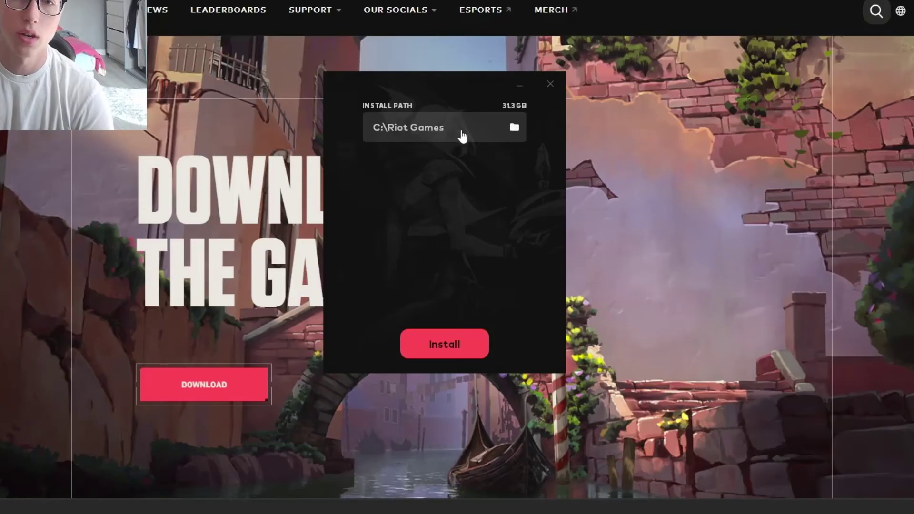